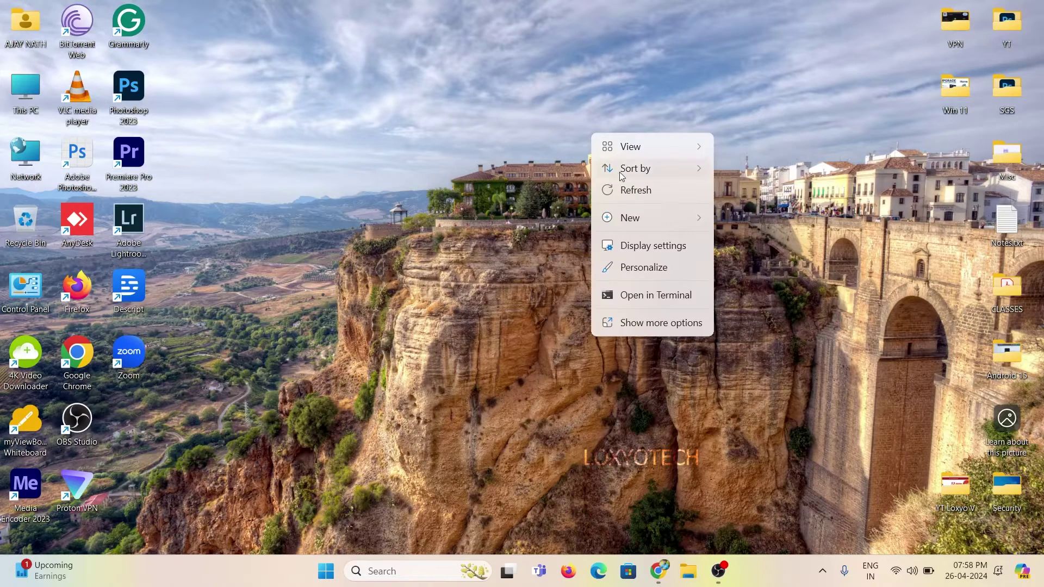
# - Refresh the desktop and bring up adbappcontrol.com in Chrome from the taskbar
pyautogui.click(627, 193)
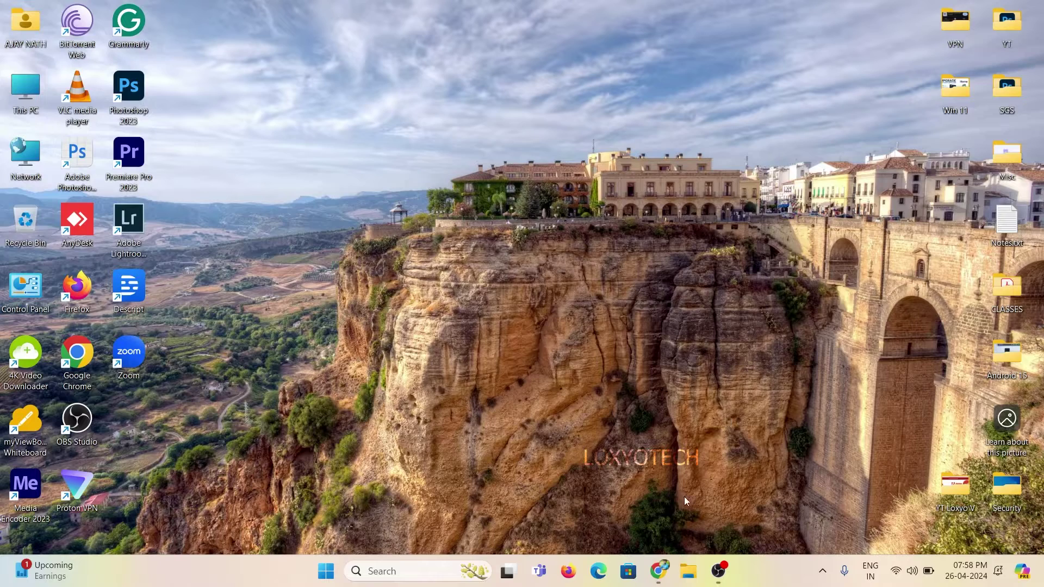
pyautogui.click(657, 575)
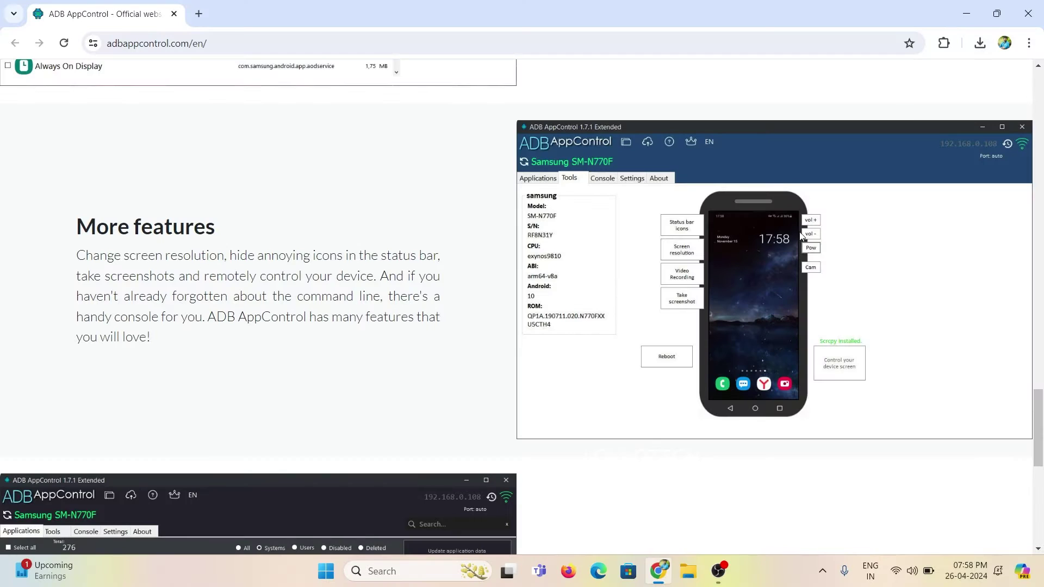
# - Download and run the Installer version of ADB AppControl 1.8.3 from the download dropdown
pyautogui.scroll(20, 785, 251)
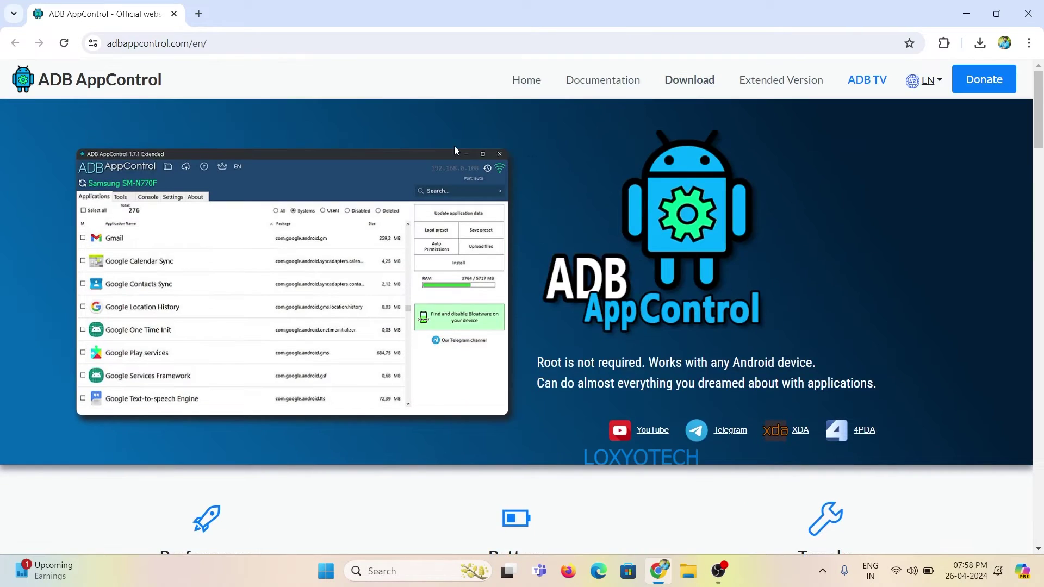
pyautogui.scroll(-10, 644, 364)
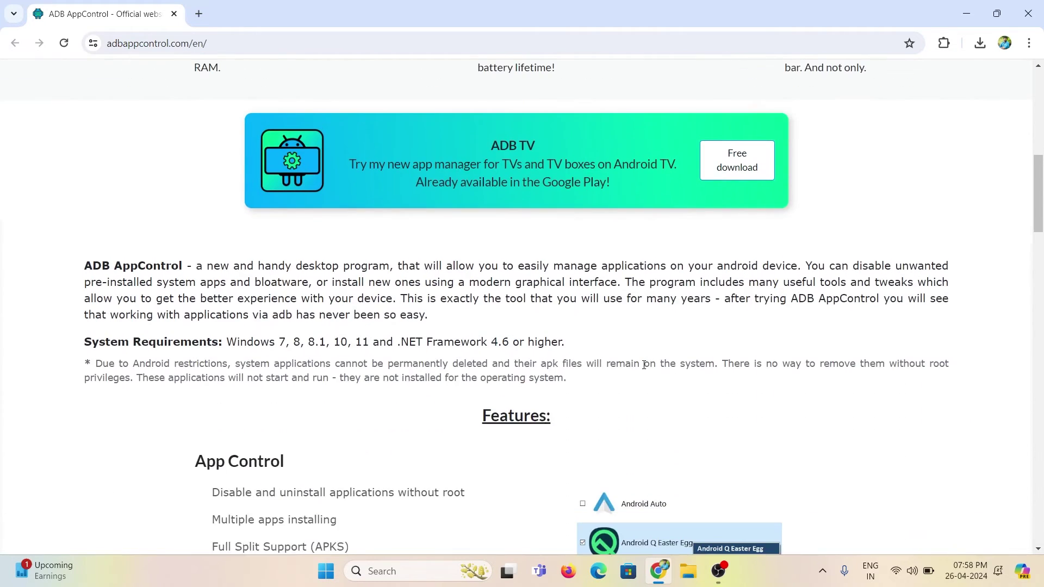
pyautogui.scroll(-10, 605, 347)
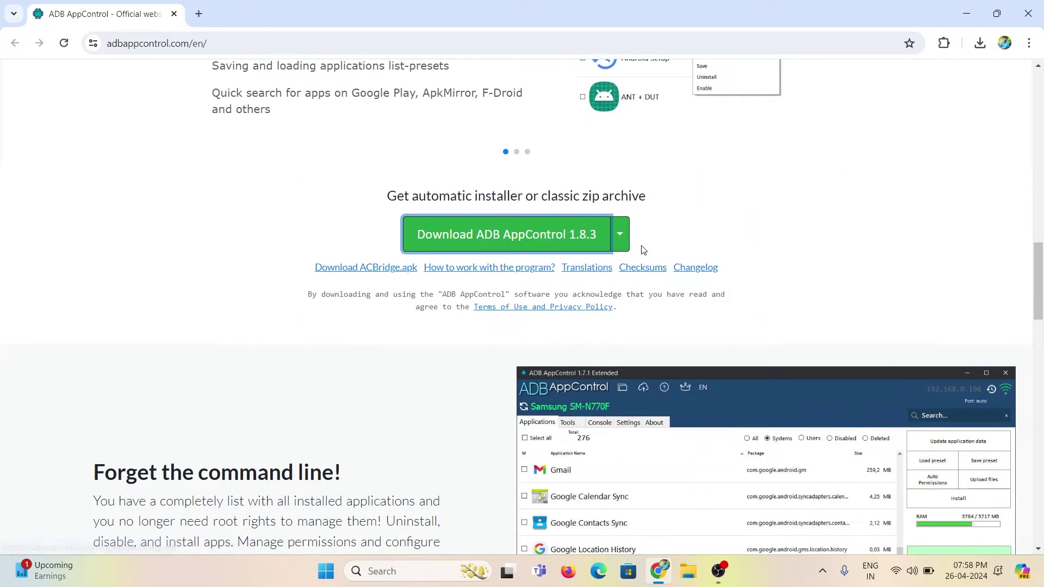
pyautogui.click(621, 235)
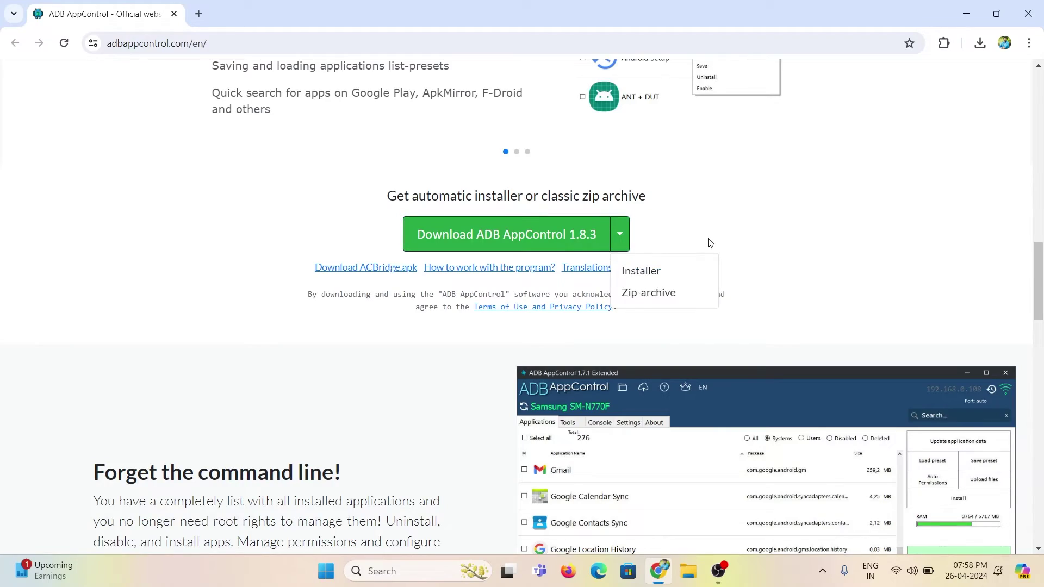
pyautogui.click(710, 243)
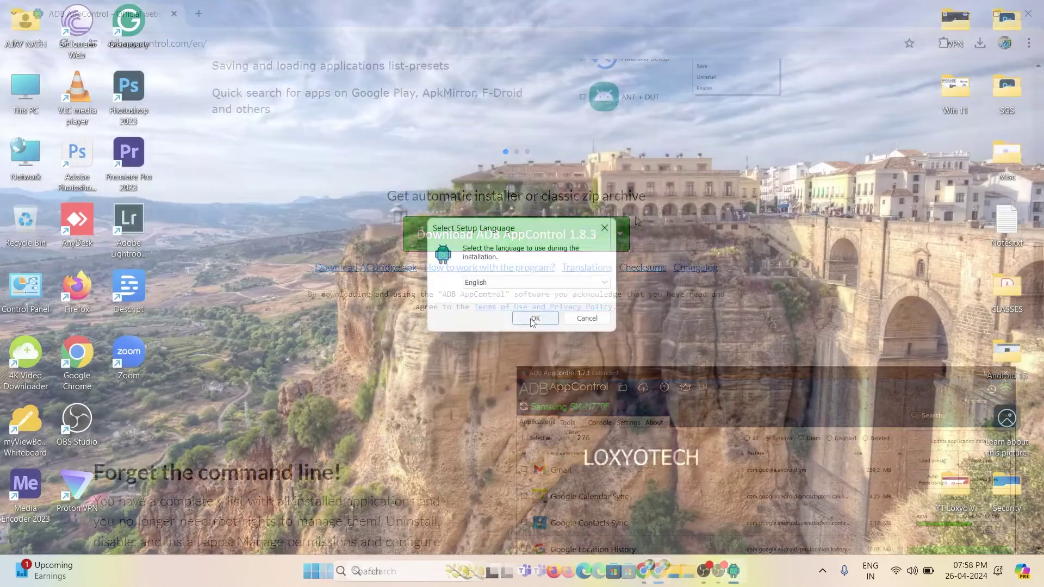
# - Install ADB AppControl 1.8.3 with a desktop shortcut, launch it, accept the terms and dismiss the Changelog
pyautogui.click(535, 318)
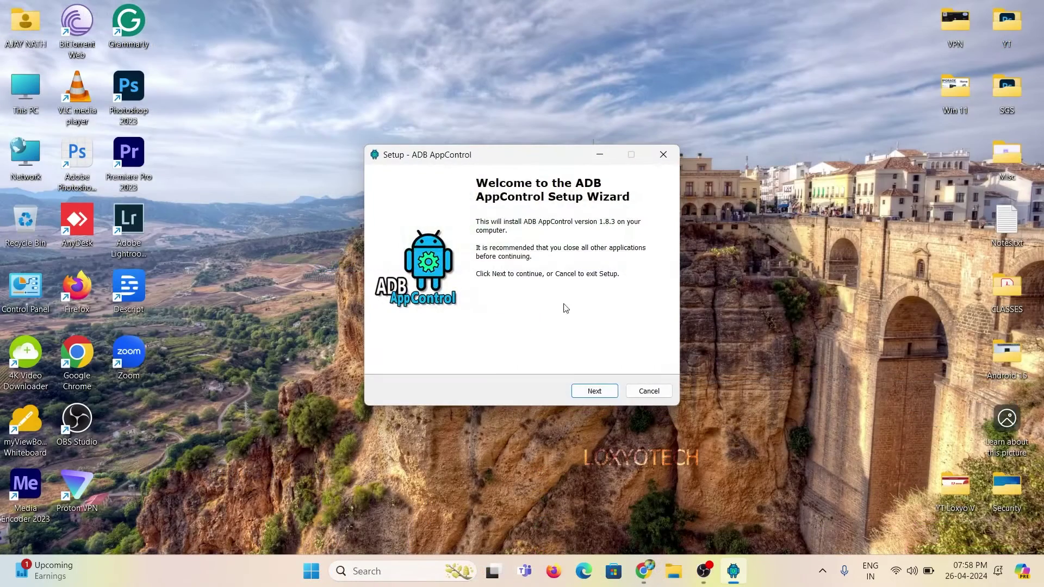
pyautogui.press('Return')
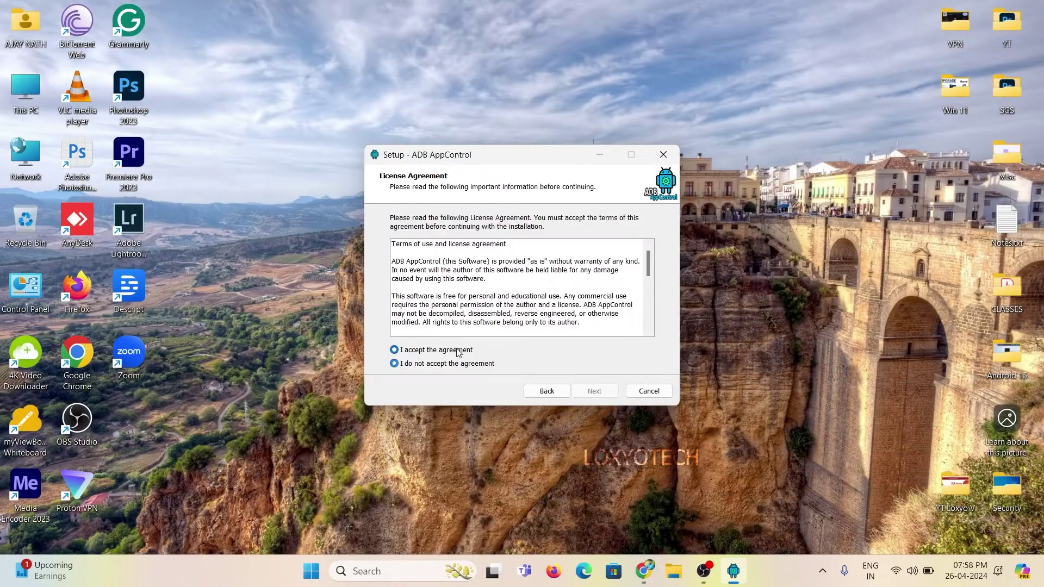
pyautogui.click(457, 352)
pyautogui.press('Return')
pyautogui.press('Return')
pyautogui.press('Return')
pyautogui.click(396, 262)
pyautogui.click(594, 391)
pyautogui.click(594, 391)
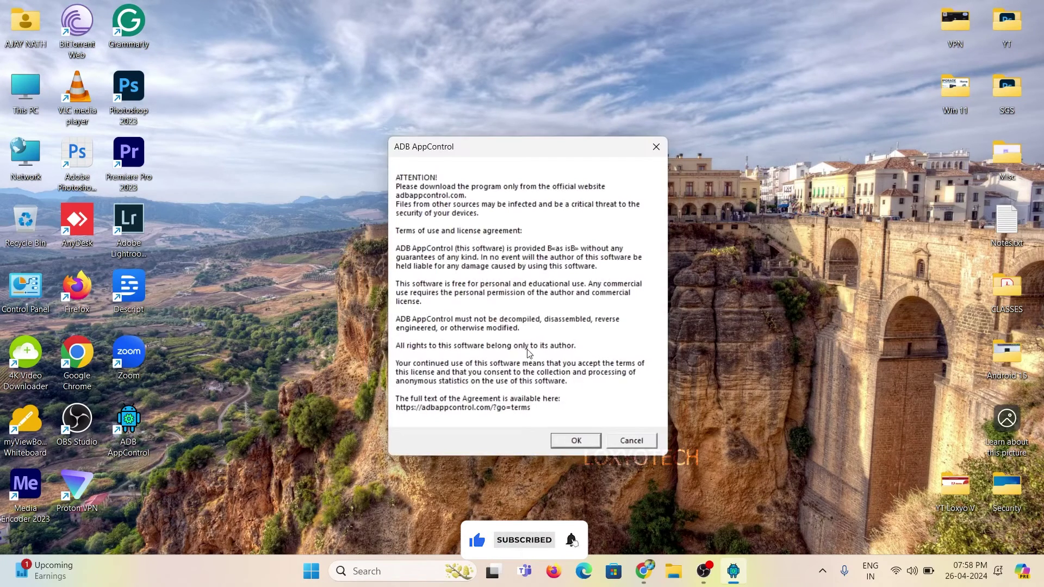
pyautogui.click(572, 441)
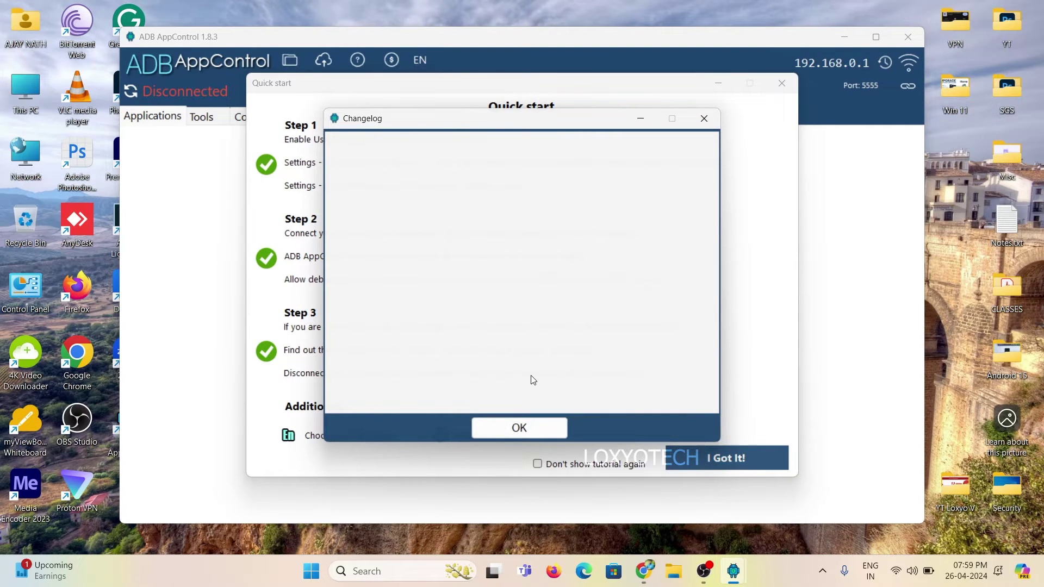
pyautogui.click(525, 428)
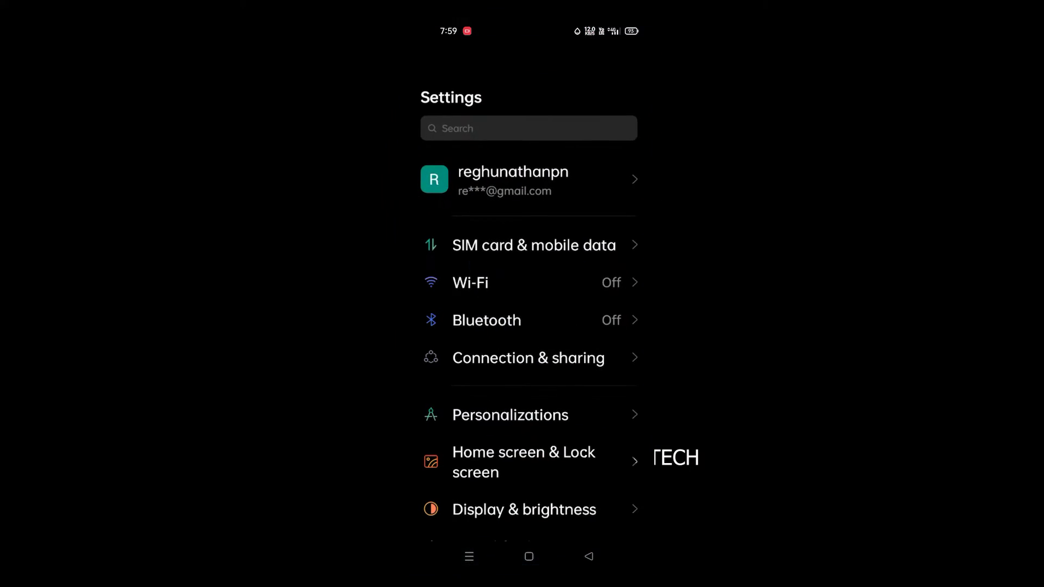
# - Tap Build number under About phone > Version to confirm developer mode, then return to Settings
pyautogui.scroll(-10, 579, 310)
pyautogui.scroll(-7, 578, 315)
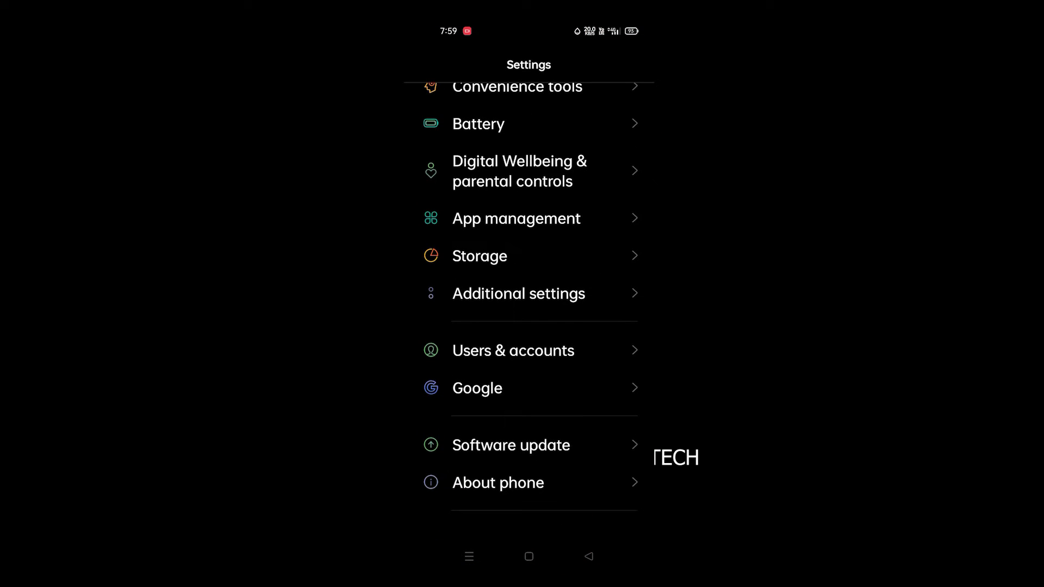
pyautogui.click(559, 487)
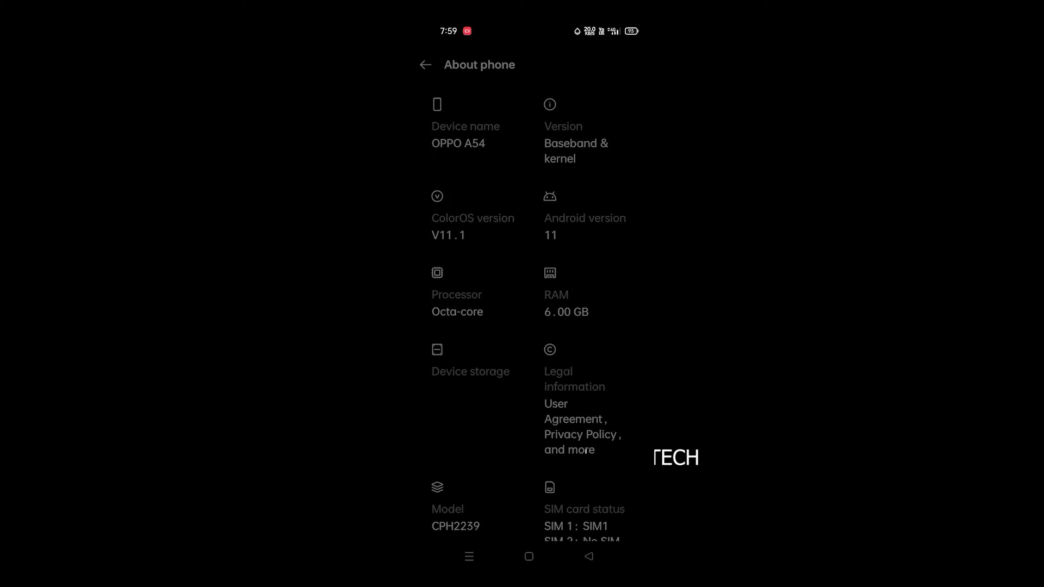
pyautogui.click(563, 136)
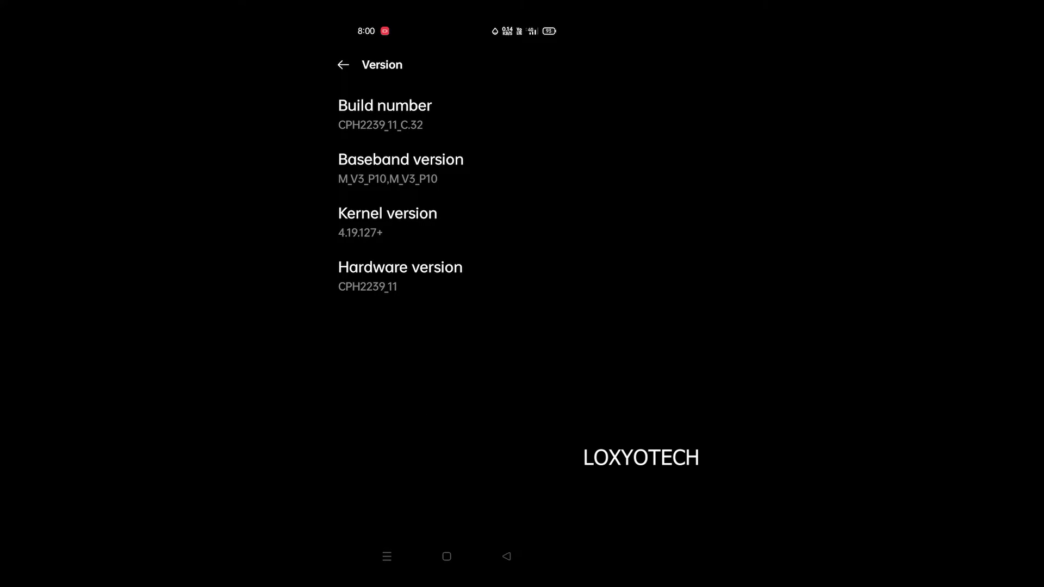
pyautogui.click(448, 119)
pyautogui.click(461, 114)
pyautogui.click(459, 115)
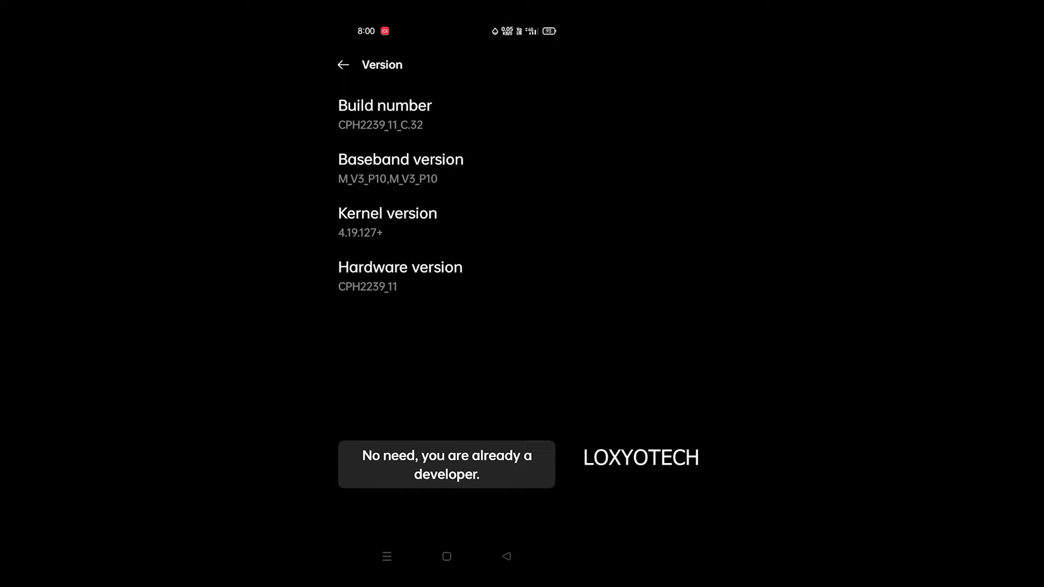
pyautogui.click(343, 64)
pyautogui.click(341, 64)
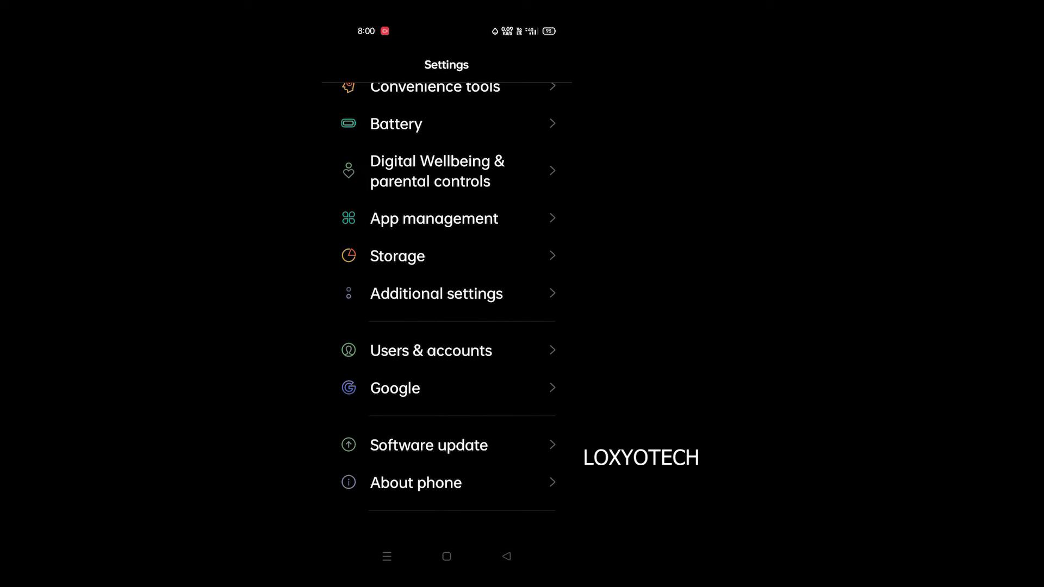
pyautogui.moveTo(507, 343)
pyautogui.mouseDown()
pyautogui.moveTo(515, 272)
pyautogui.moveTo(500, 333)
pyautogui.mouseUp()
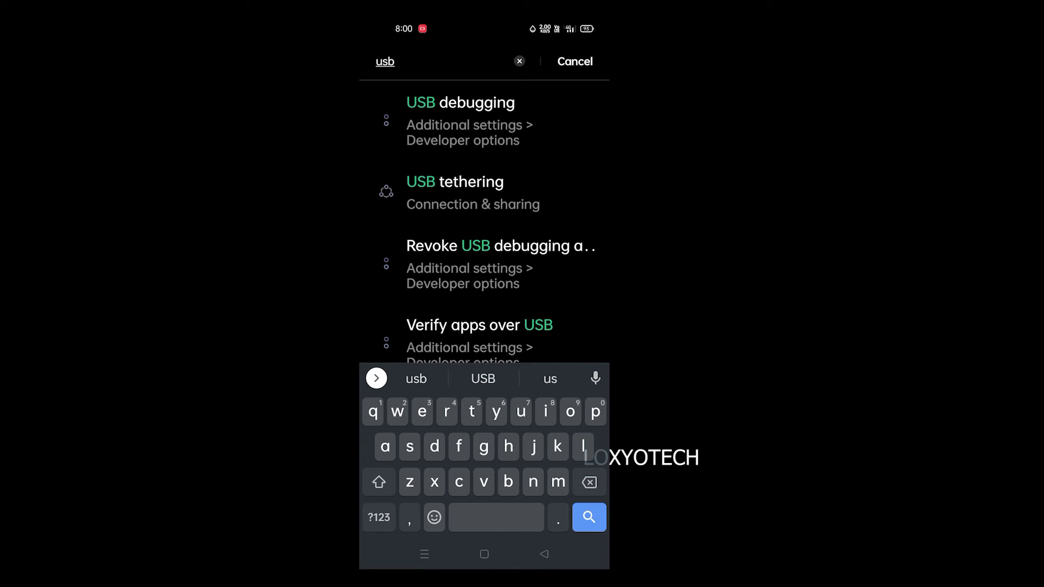
# - Toggle USB debugging off and on, allow it, and close ADB AppControl's Quick start guide
pyautogui.click(514, 123)
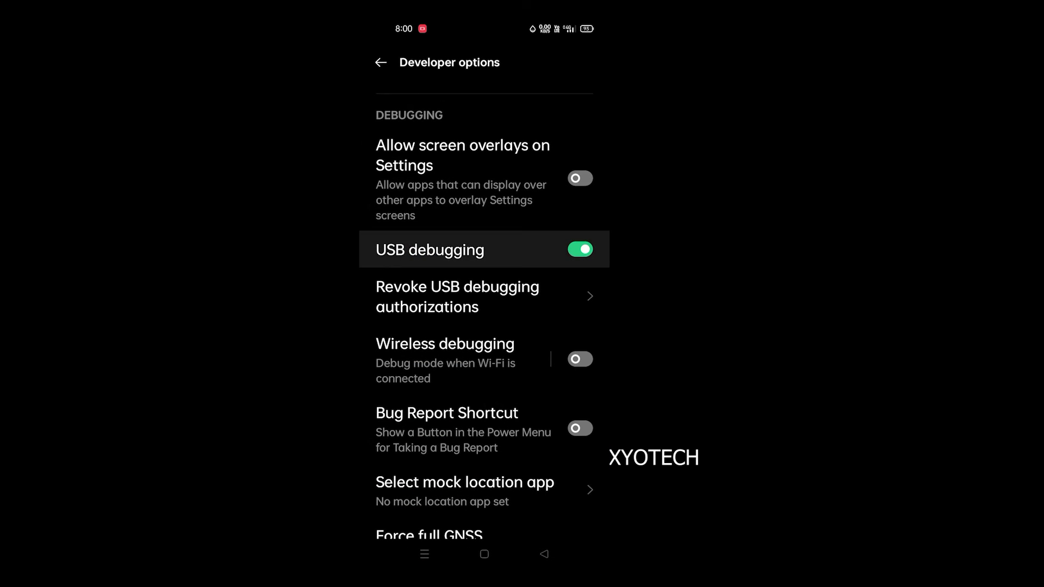
pyautogui.click(581, 249)
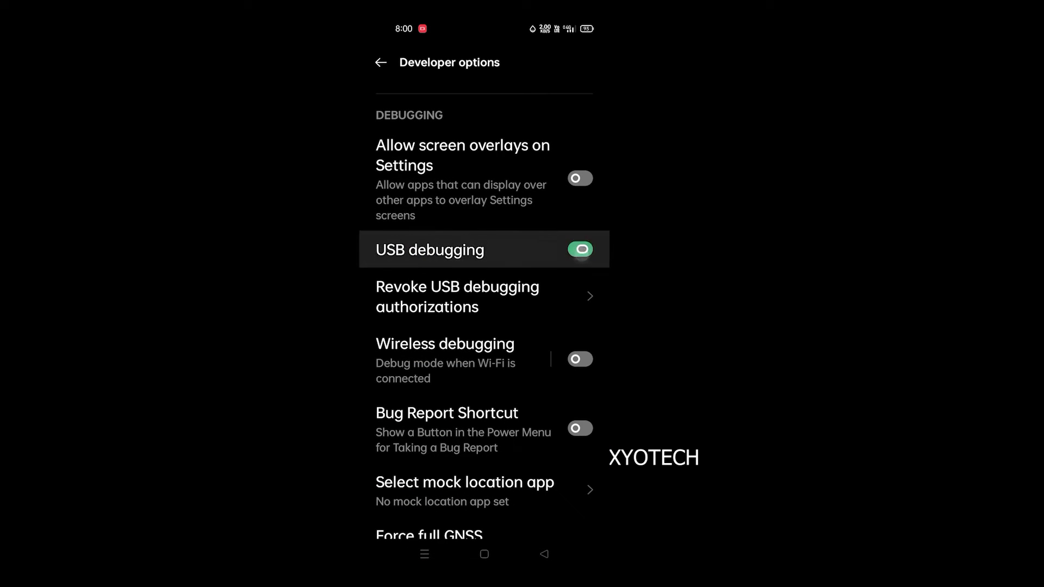
pyautogui.click(581, 249)
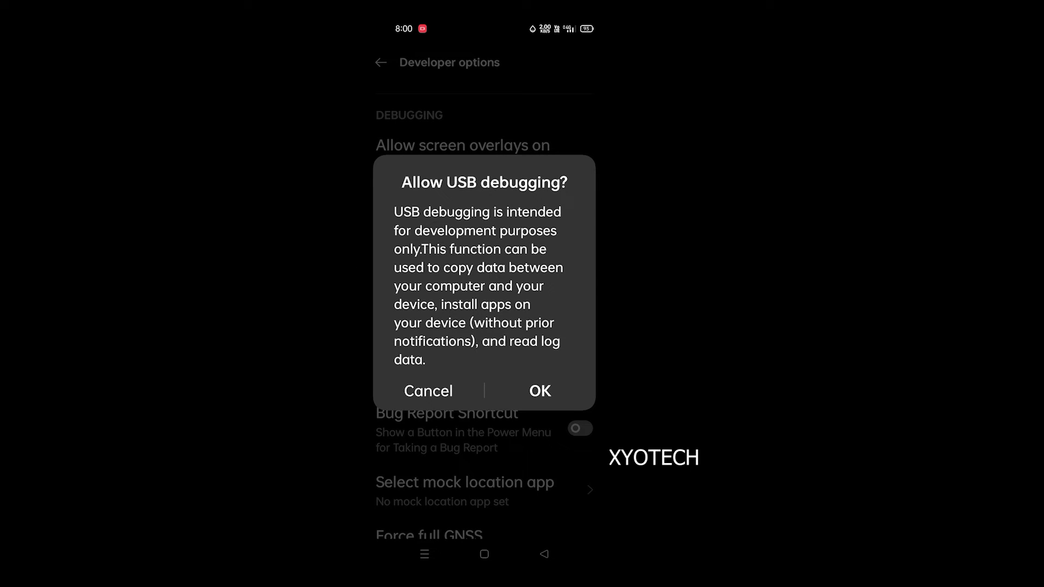
pyautogui.click(540, 391)
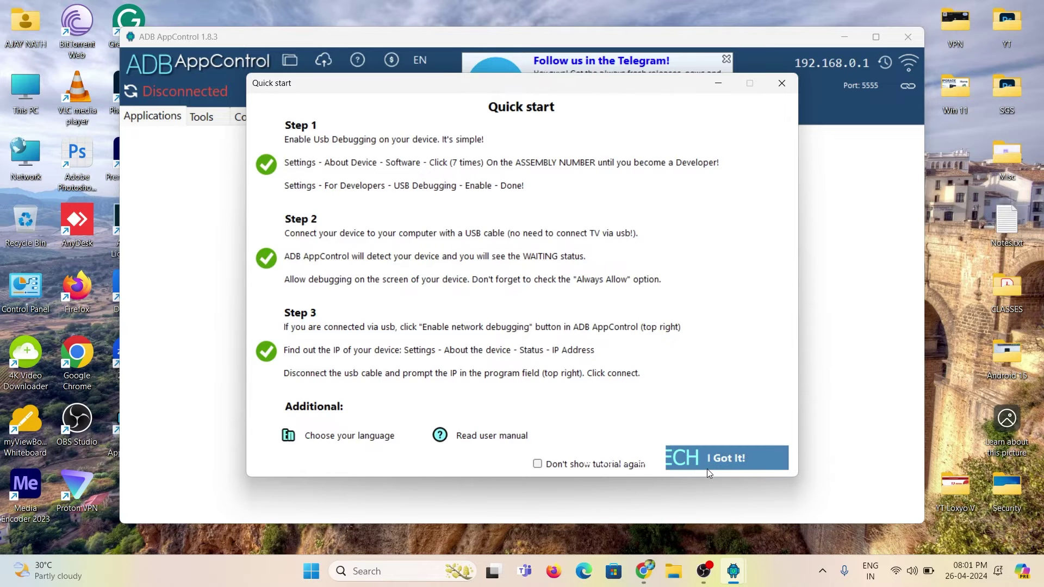
pyautogui.click(707, 469)
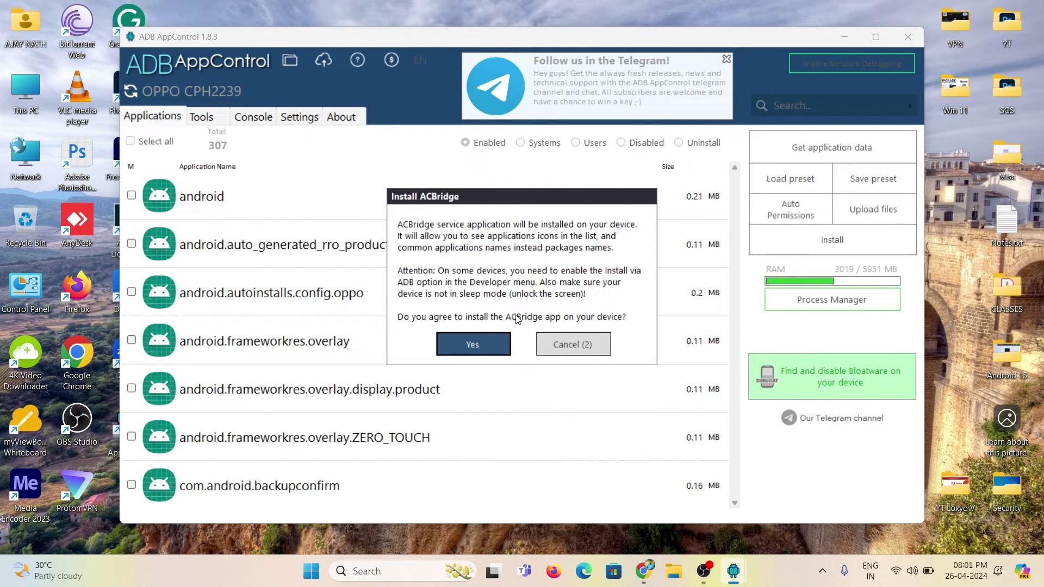
# - Approve installing the ACBridge helper on the phone and scroll the app list to the top
pyautogui.click(470, 348)
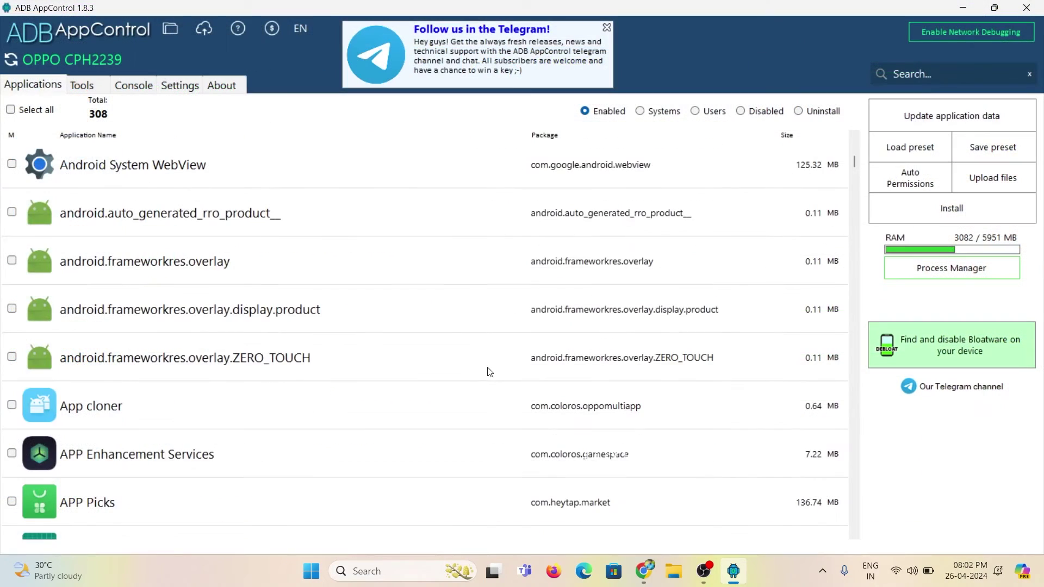
pyautogui.scroll(5, 490, 302)
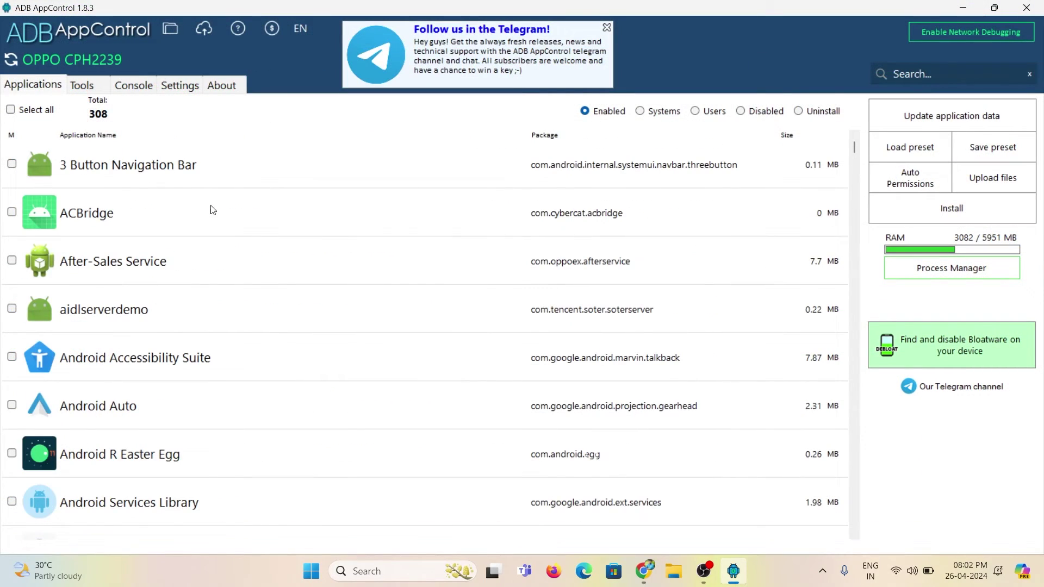
pyautogui.click(89, 85)
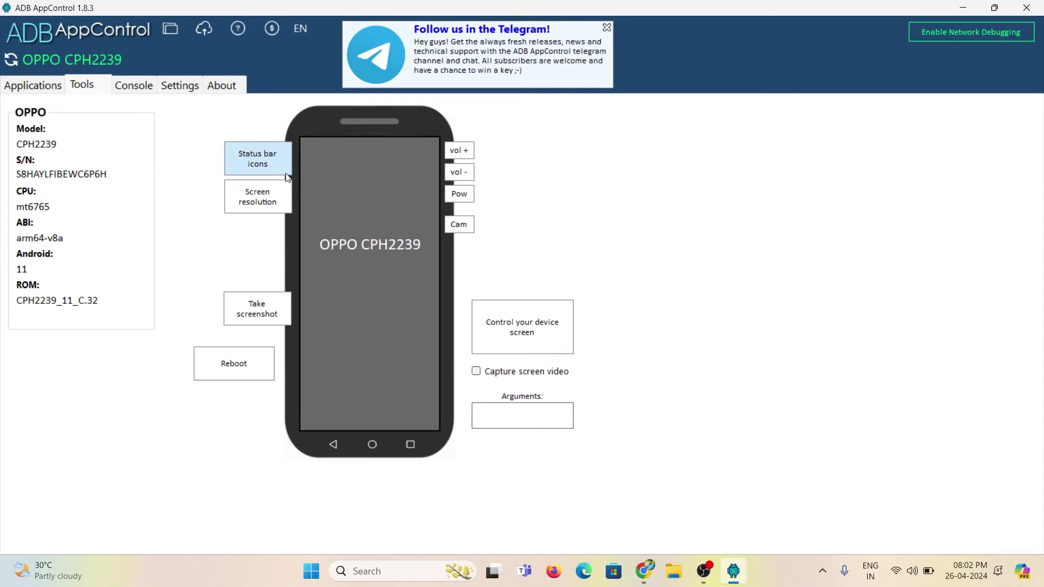
pyautogui.click(134, 87)
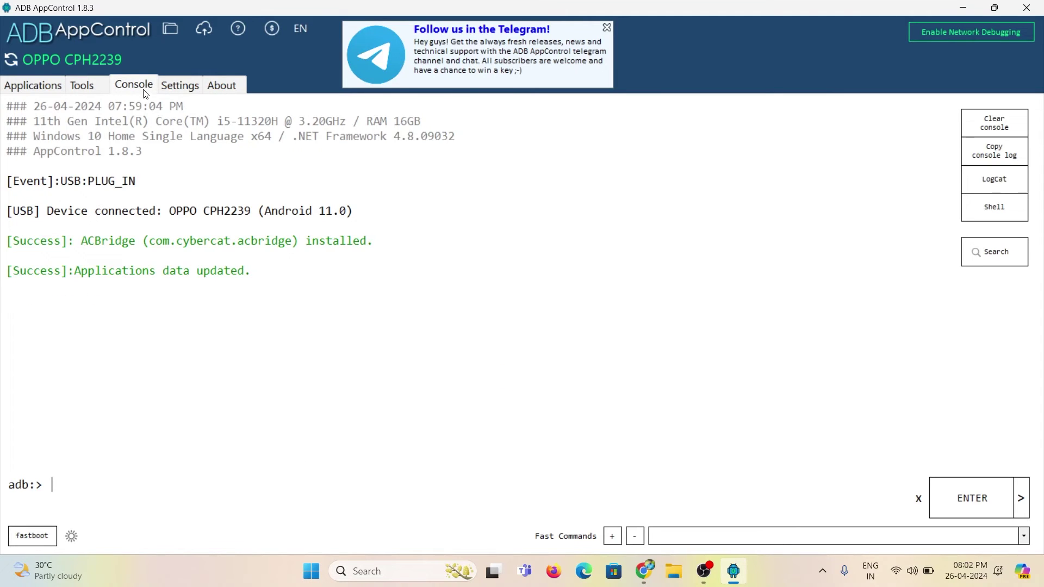
pyautogui.click(180, 86)
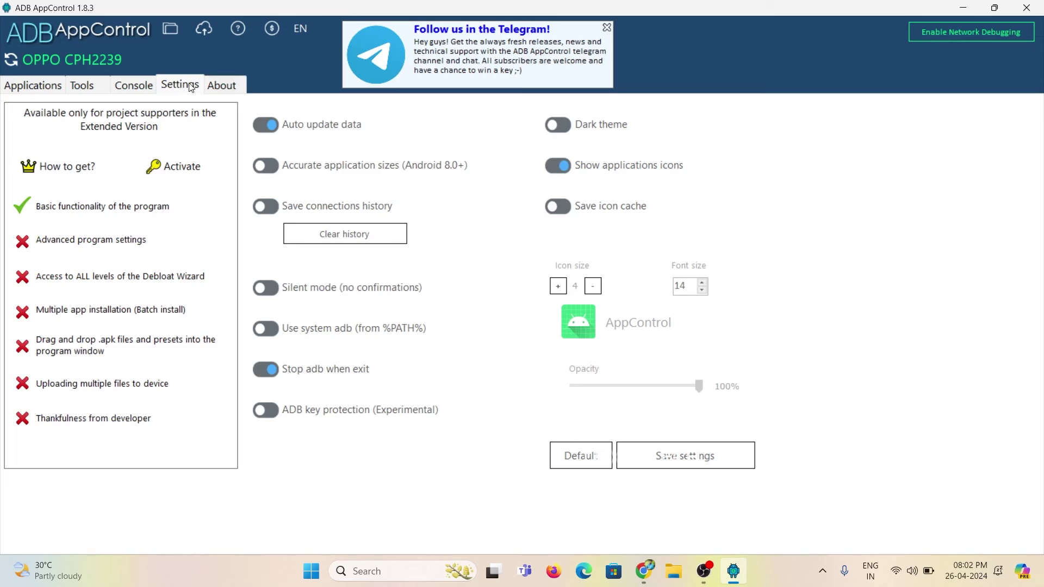
pyautogui.click(218, 86)
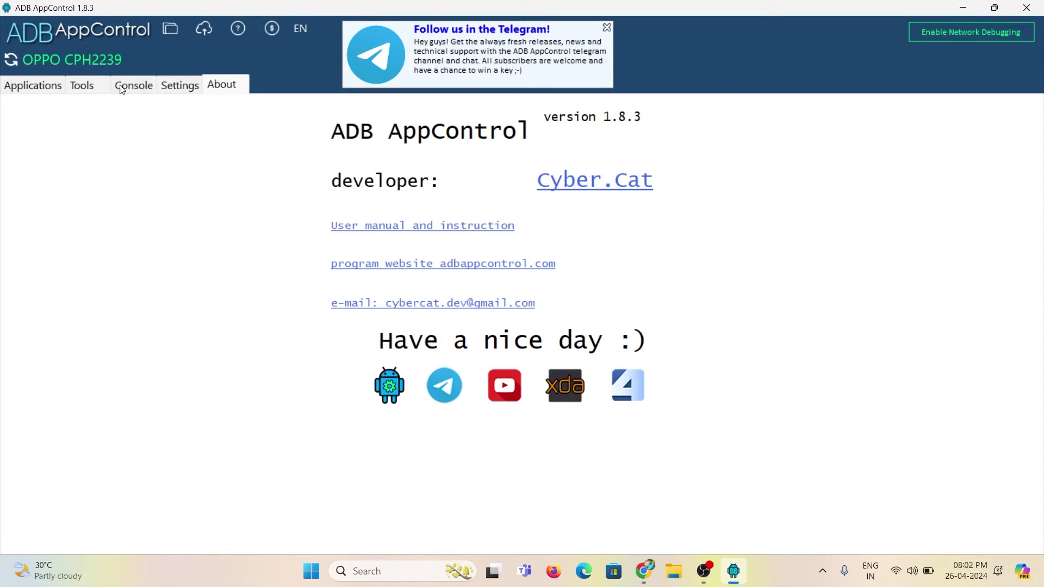
pyautogui.click(35, 86)
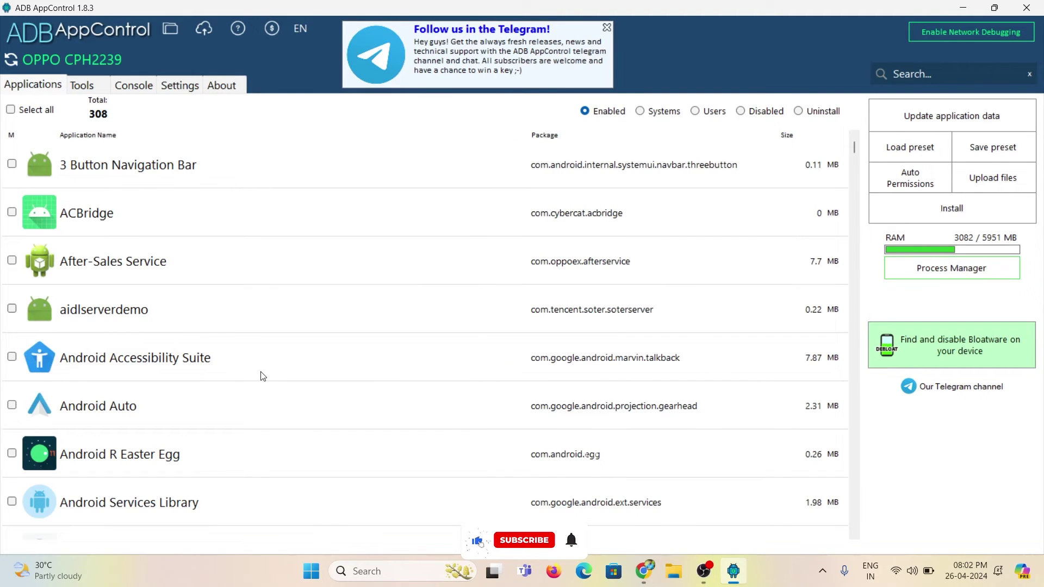
# - Filter the application list to show only the 8 user apps
pyautogui.scroll(-5, 264, 376)
pyautogui.scroll(-1, 263, 376)
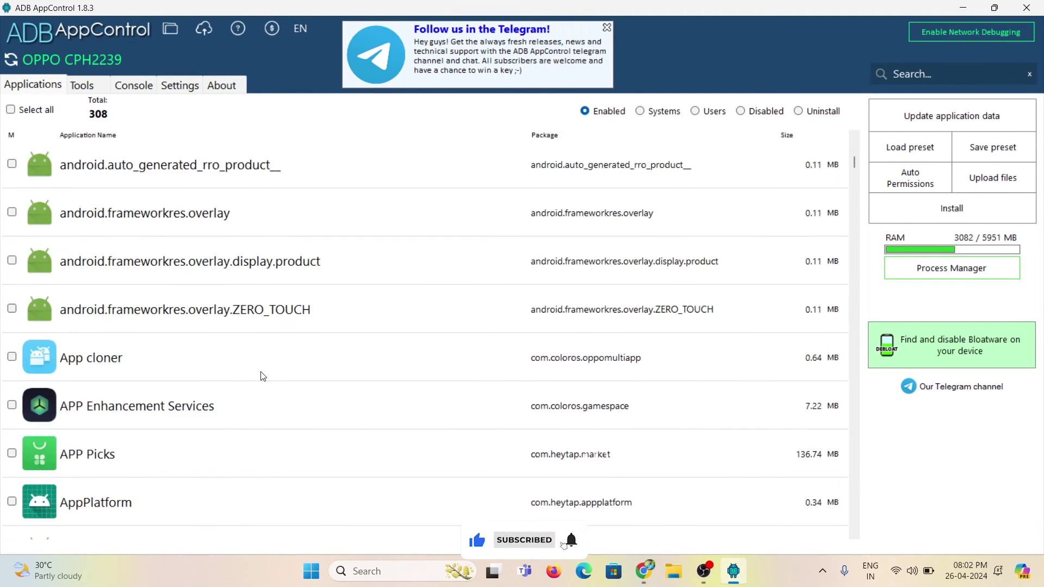
pyautogui.scroll(-5, 263, 376)
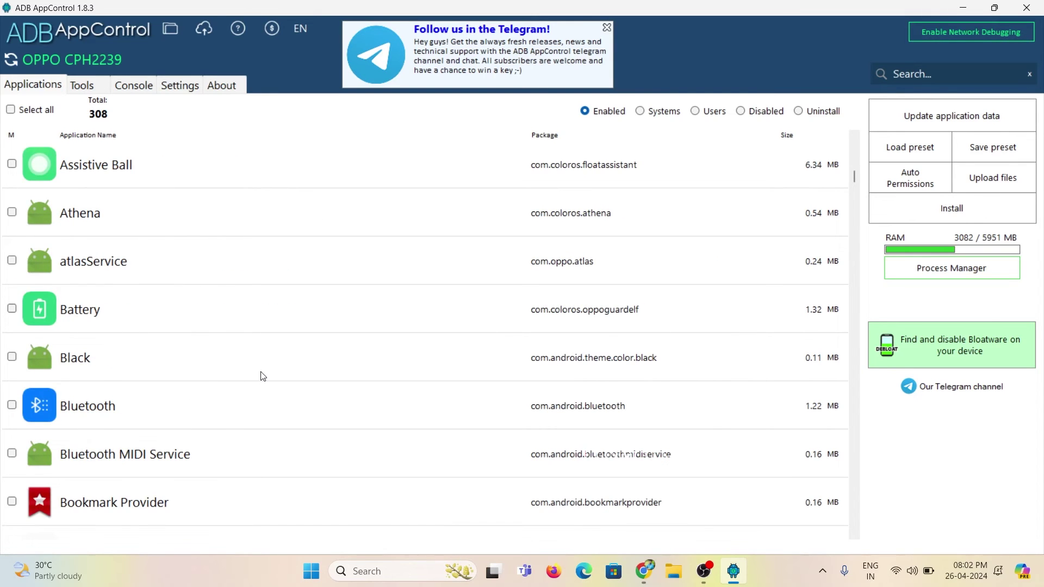
pyautogui.scroll(-7, 263, 376)
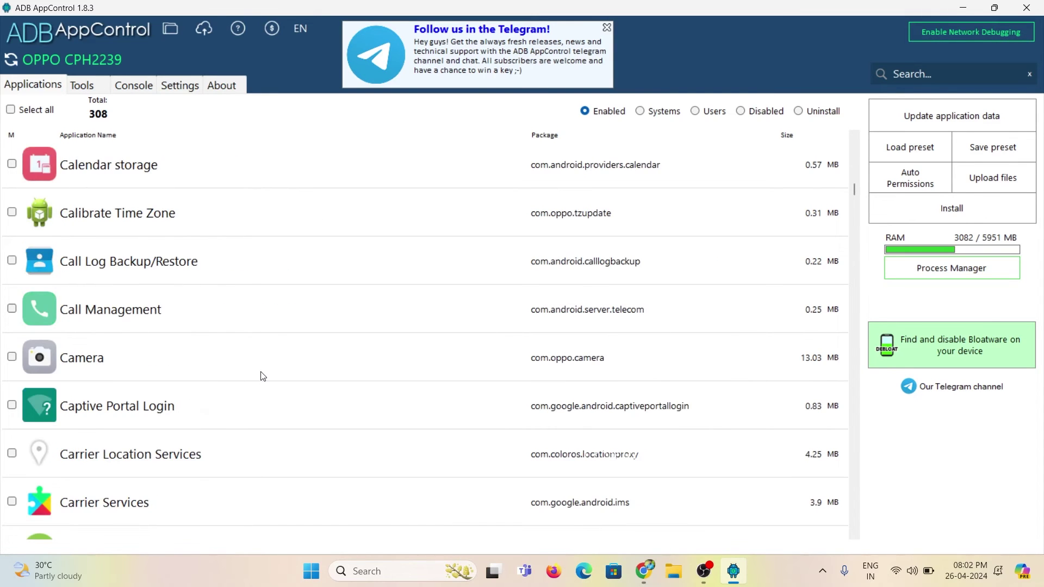
pyautogui.click(697, 111)
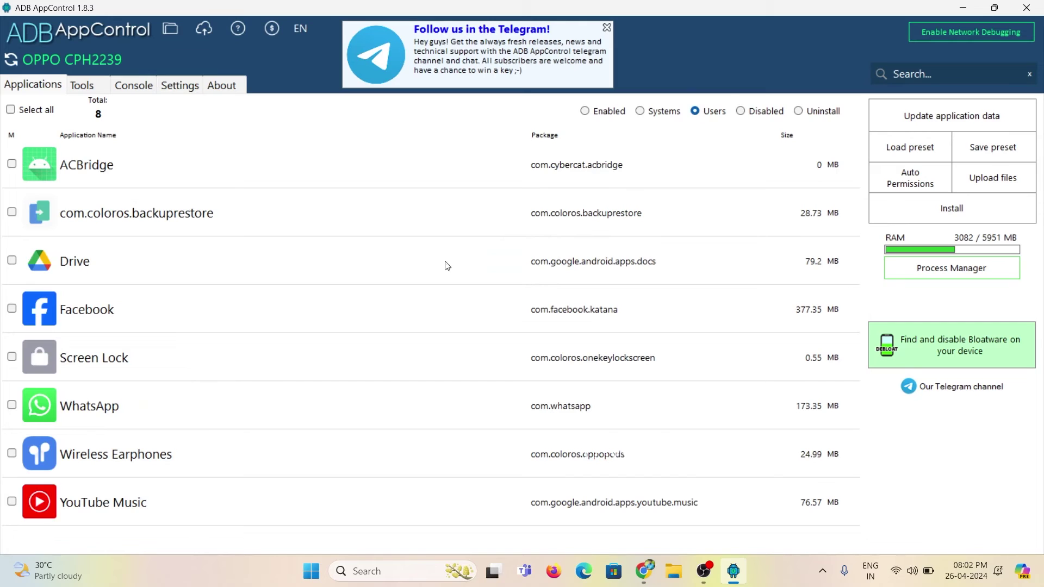
# - Mark YouTube Music, Wireless Earphones, Screen Lock and com.coloros.backuprestore, and choose Uninstall
pyautogui.click(12, 501)
pyautogui.click(12, 453)
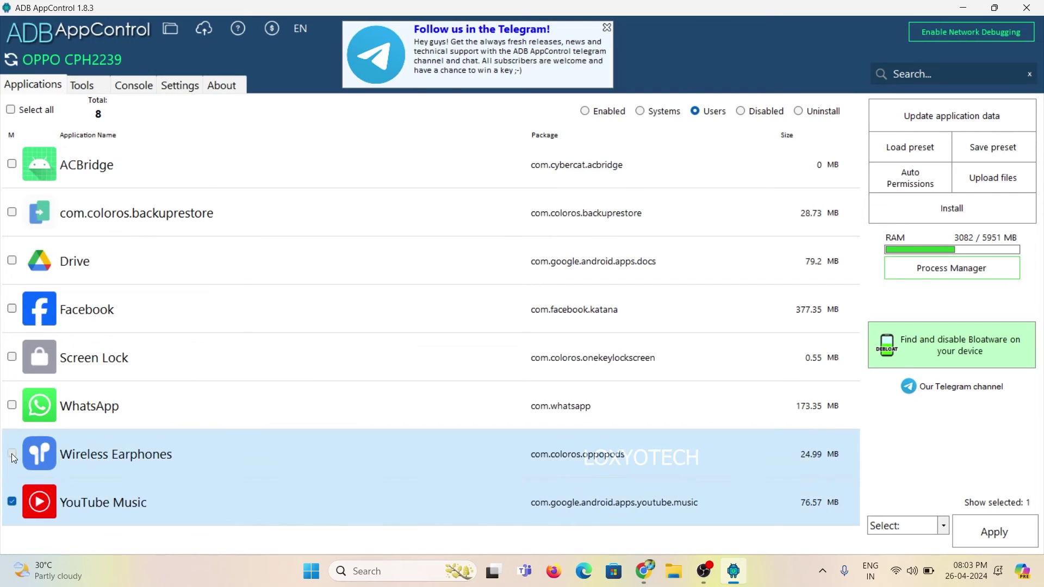
pyautogui.click(12, 357)
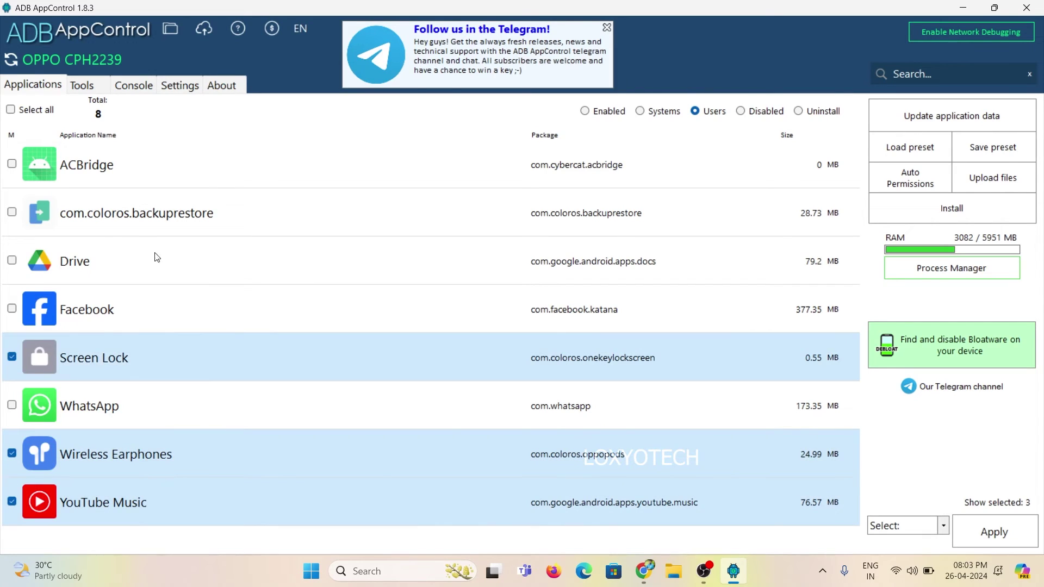
pyautogui.click(12, 212)
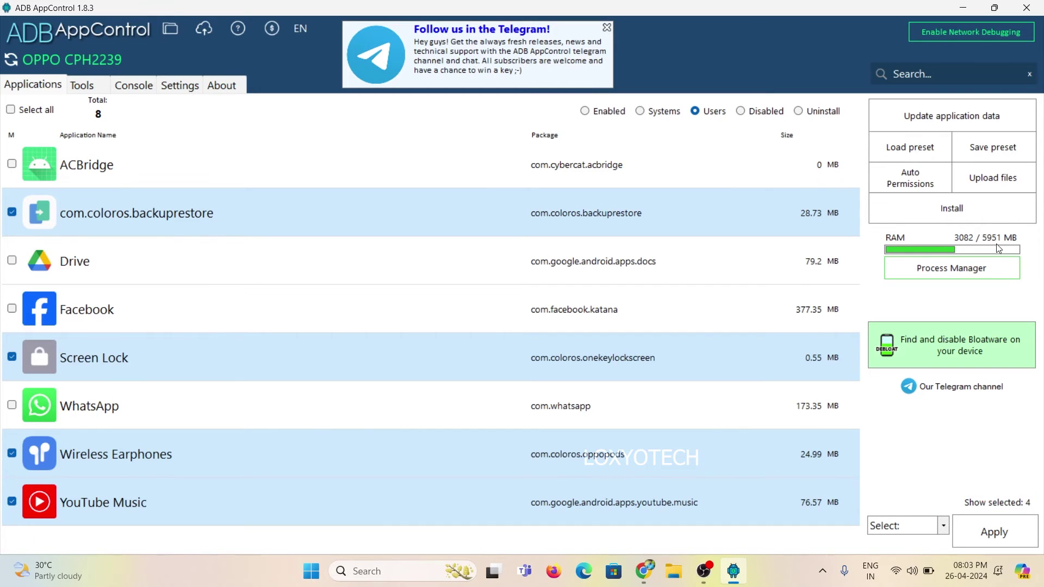
pyautogui.click(943, 527)
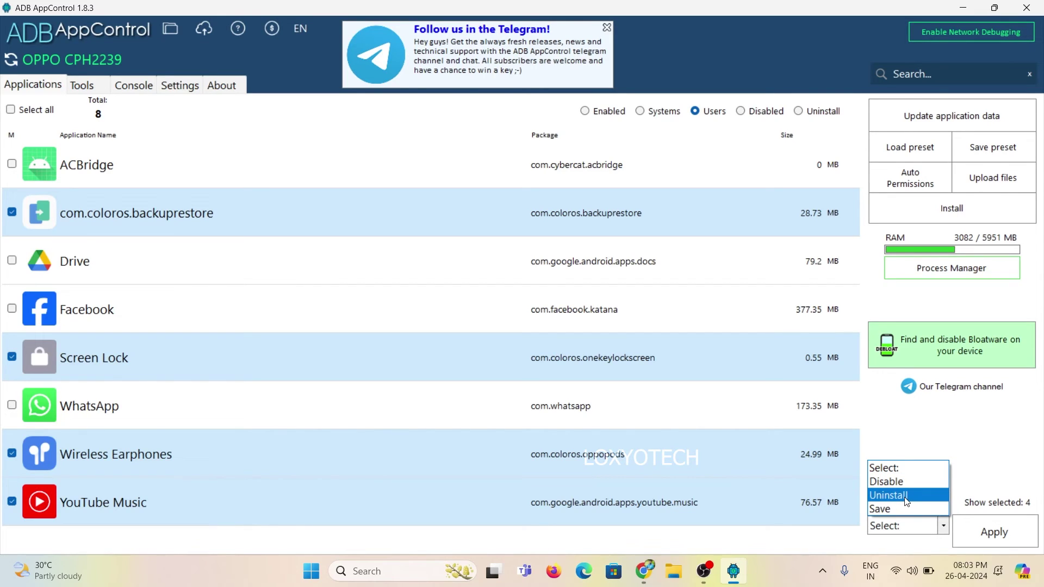
pyautogui.click(906, 496)
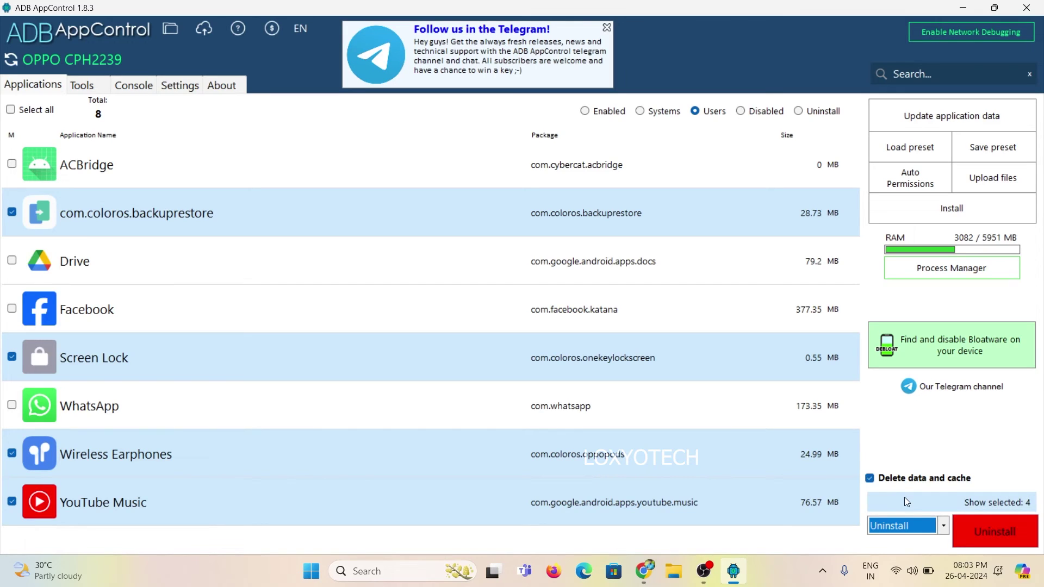
# - Uninstall the four marked apps, answering Yes to back them up first
pyautogui.click(993, 533)
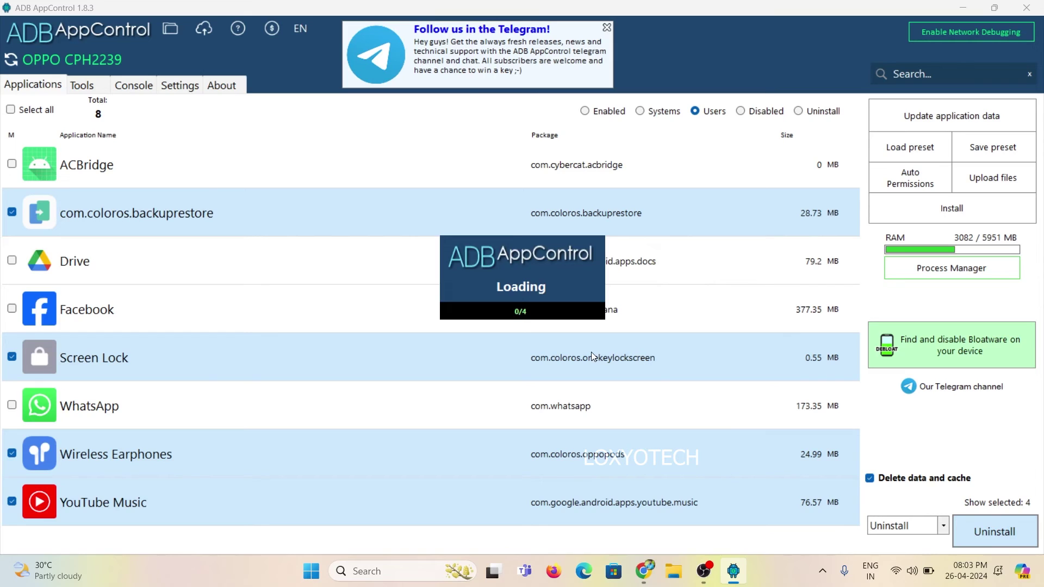
pyautogui.click(505, 327)
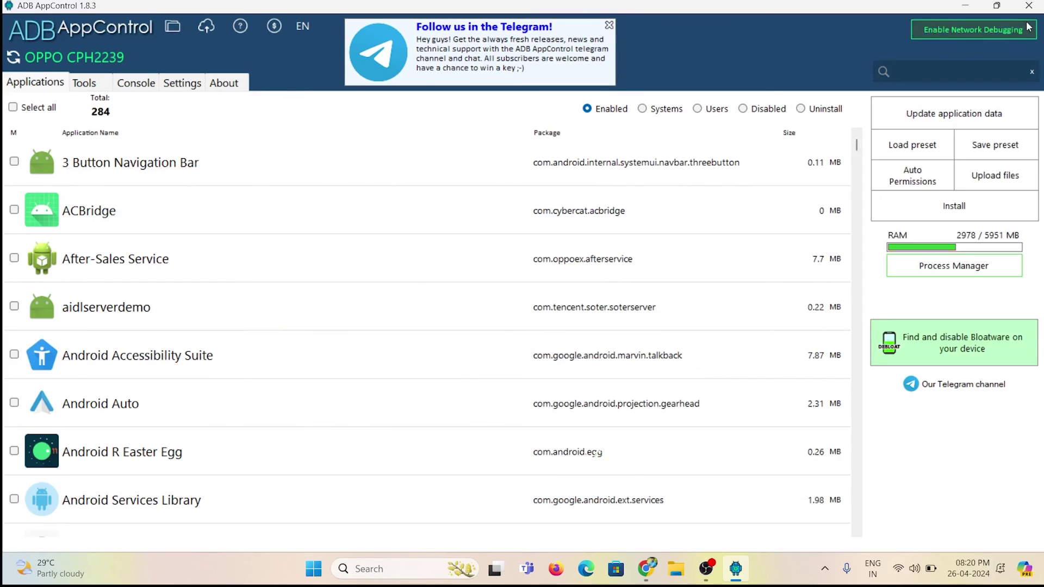
# - Close ADB AppControl and refresh the desktop
pyautogui.click(1028, 6)
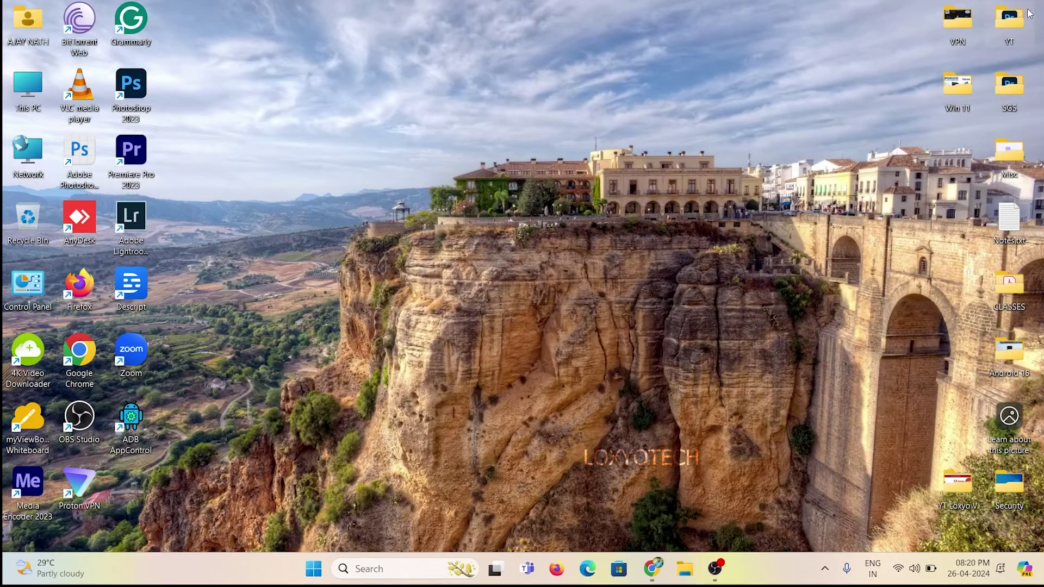
pyautogui.rightClick(515, 162)
pyautogui.click(545, 222)
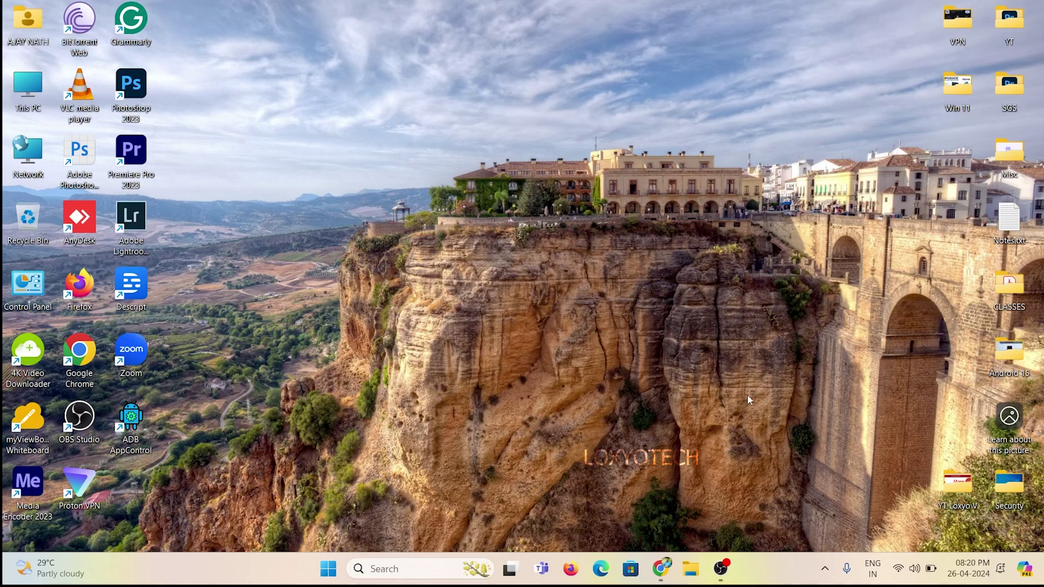
# - Safely eject the CPH2239 phone via the tray's Safely Remove Hardware icon
pyautogui.click(825, 568)
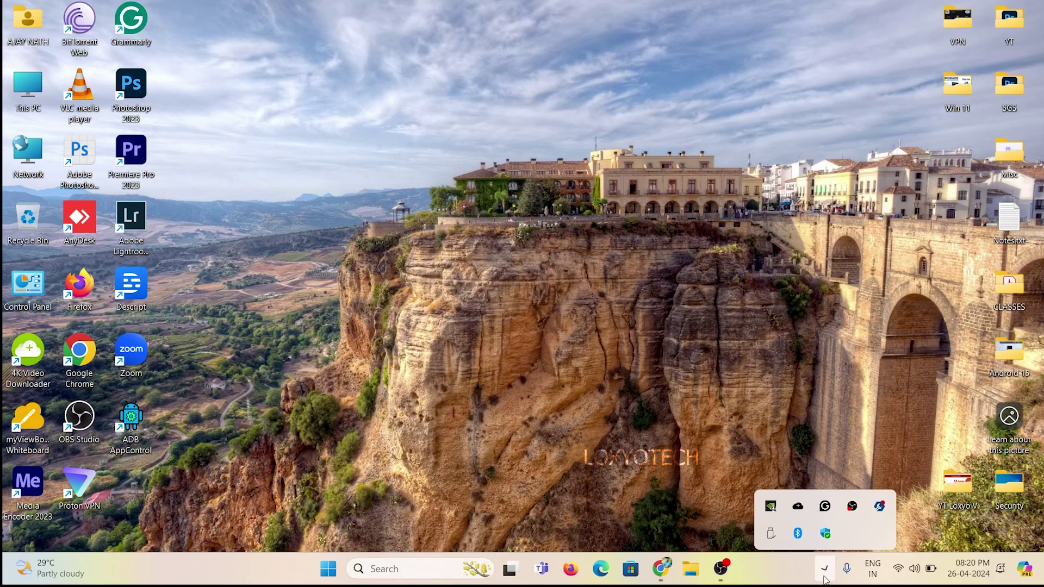
pyautogui.click(769, 528)
pyautogui.click(794, 516)
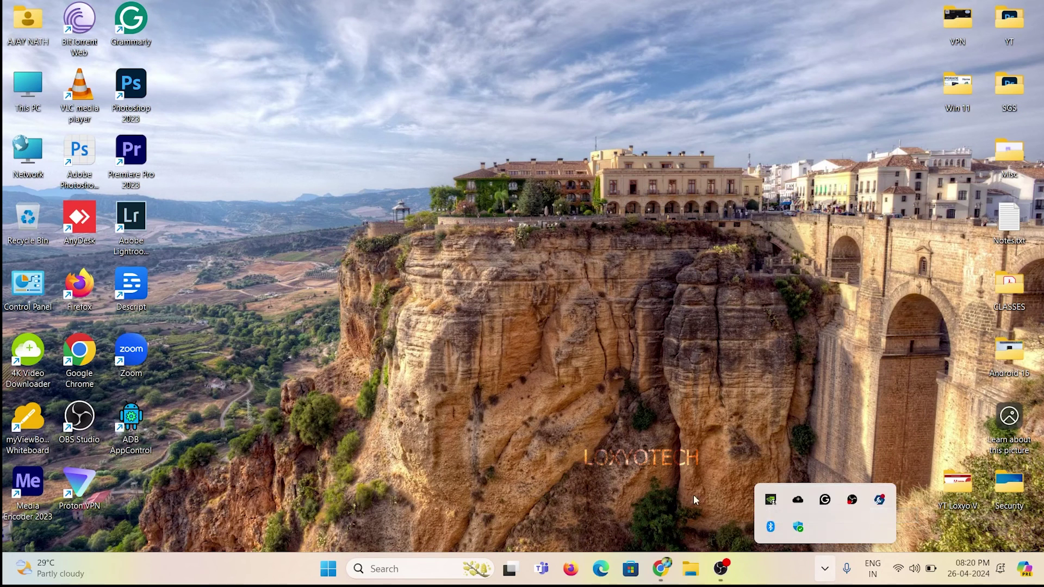
pyautogui.click(628, 463)
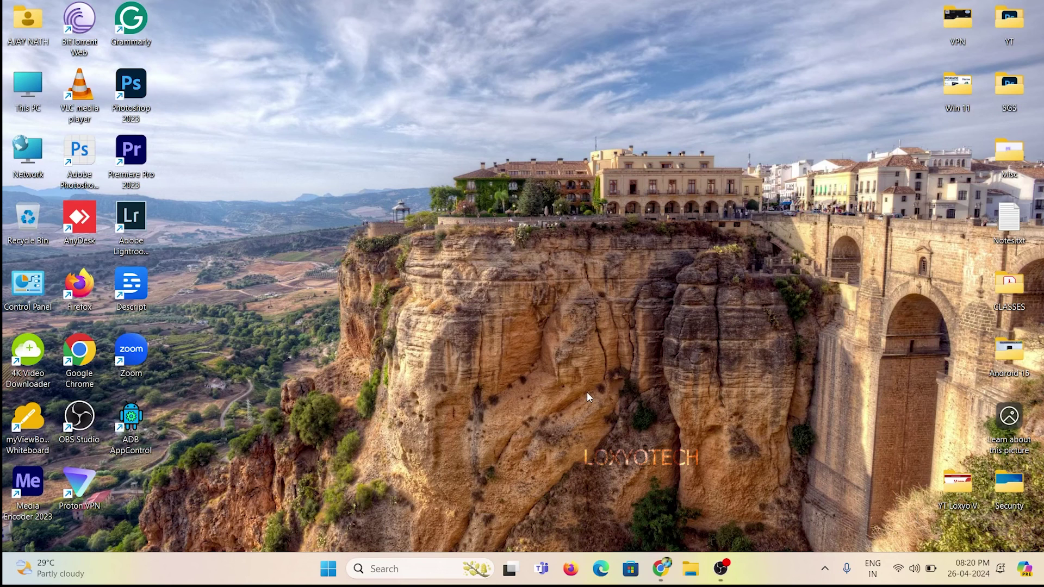